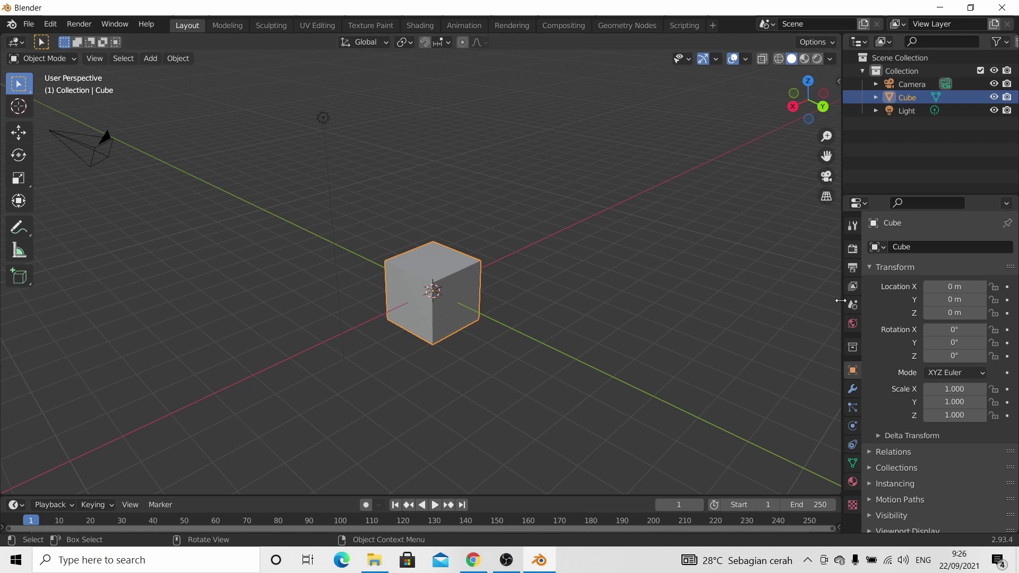
Step: Widen the outliner and properties panels and raise the timeline border to enlarge the timeline
drag(841, 300, 705, 299)
drag(552, 496, 584, 411)
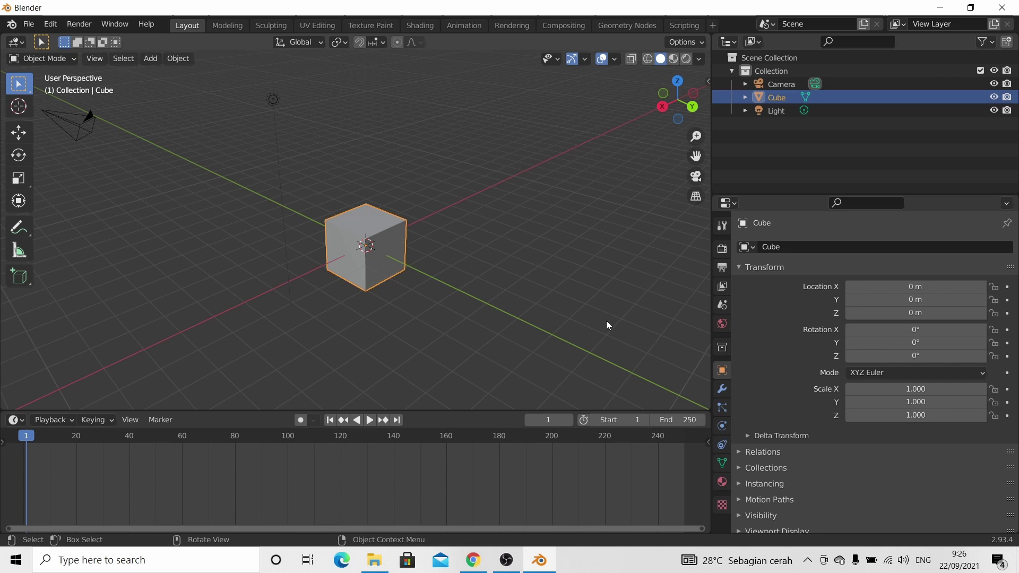
Step: Load Factory Settings from File > Defaults and confirm, resetting the default layout
click(28, 25)
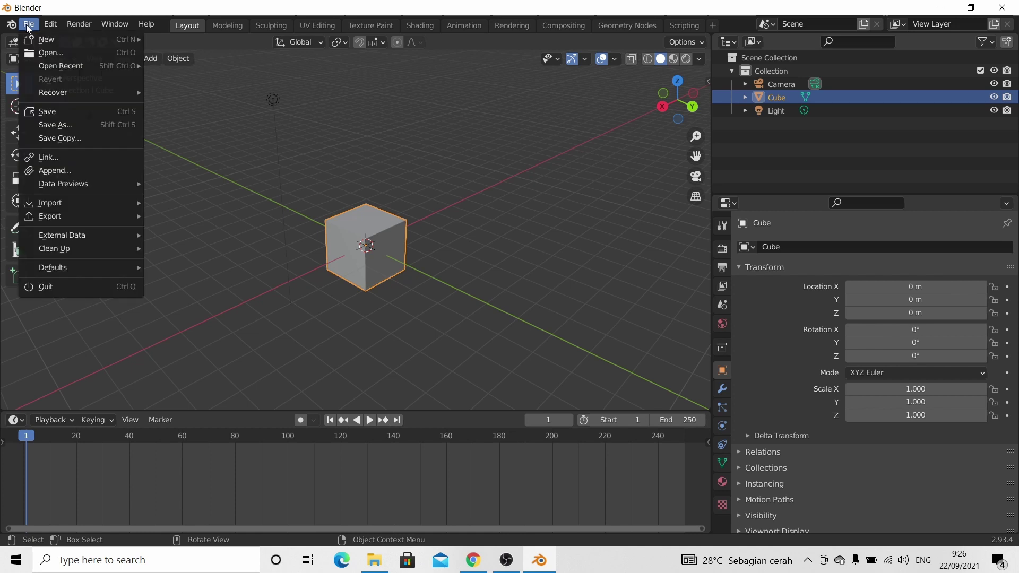
mouse_move(79, 268)
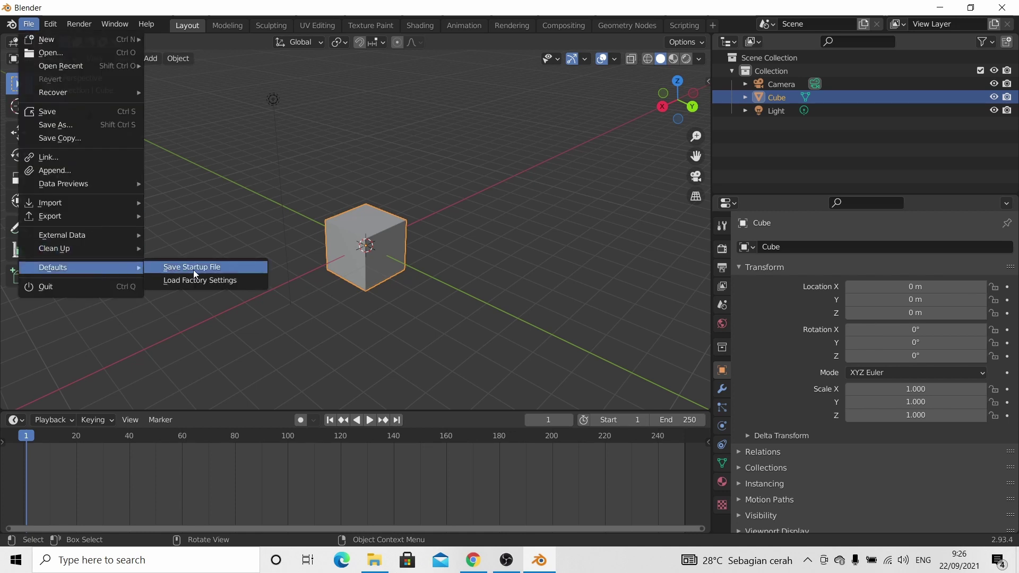
click(190, 281)
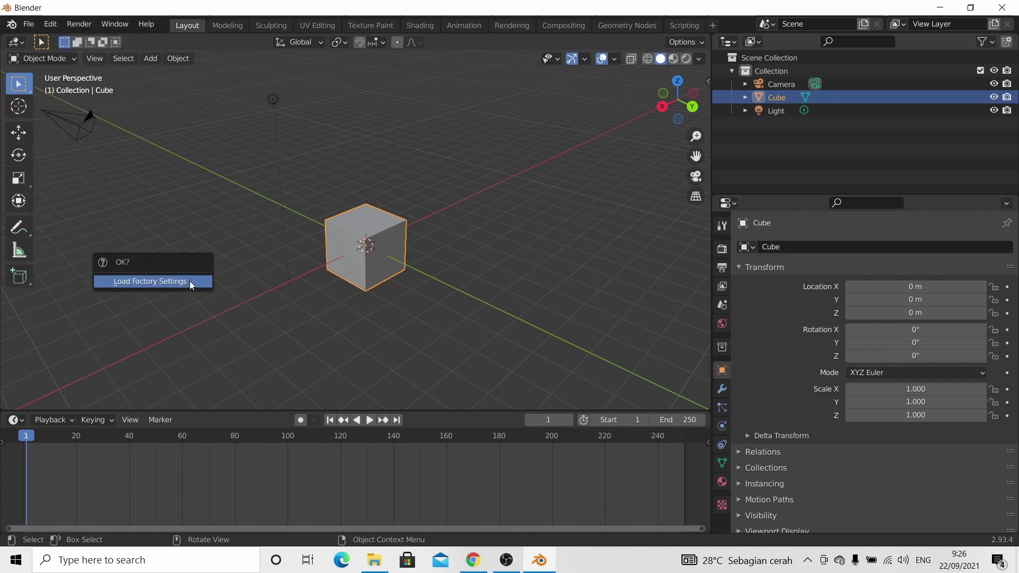
click(148, 282)
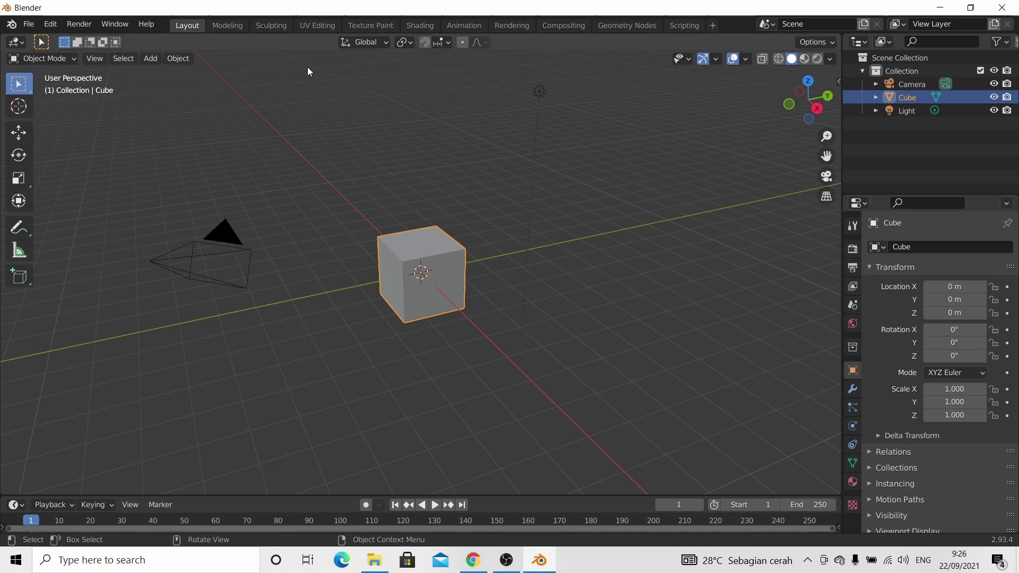
Step: Raise the Interface Resolution Scale three steps to 1.08 in Preferences and save preferences
click(49, 25)
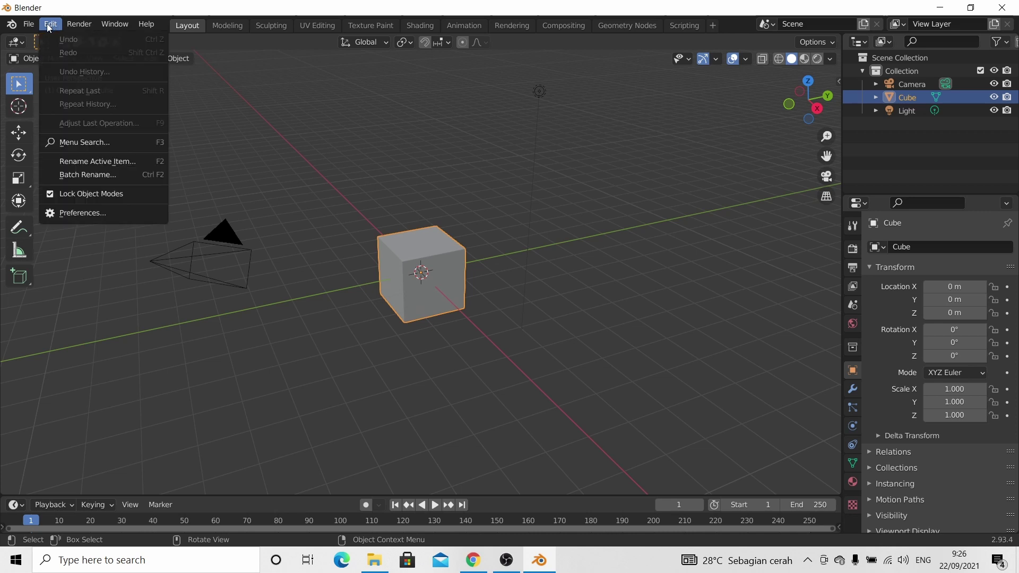
click(74, 213)
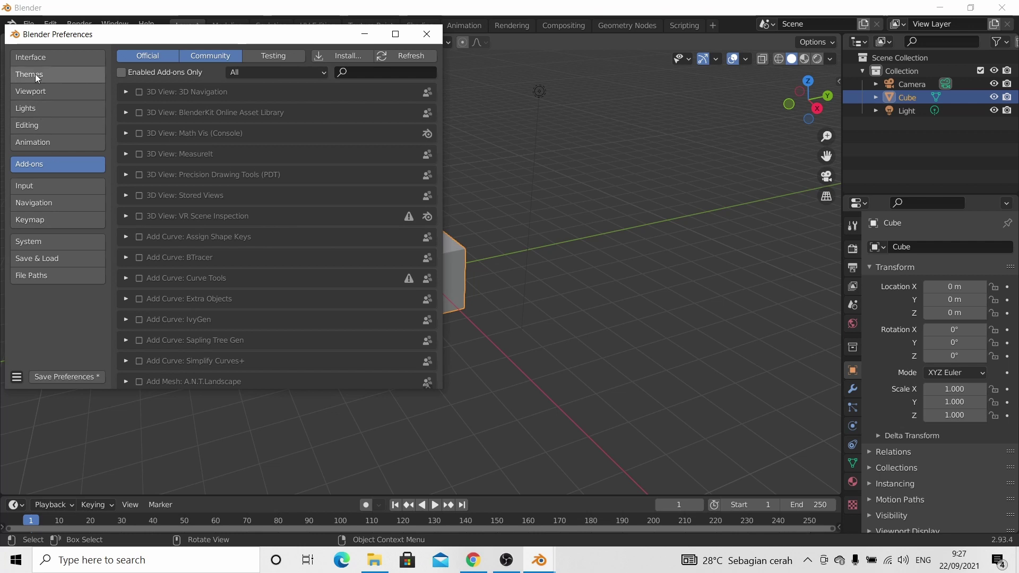
click(33, 56)
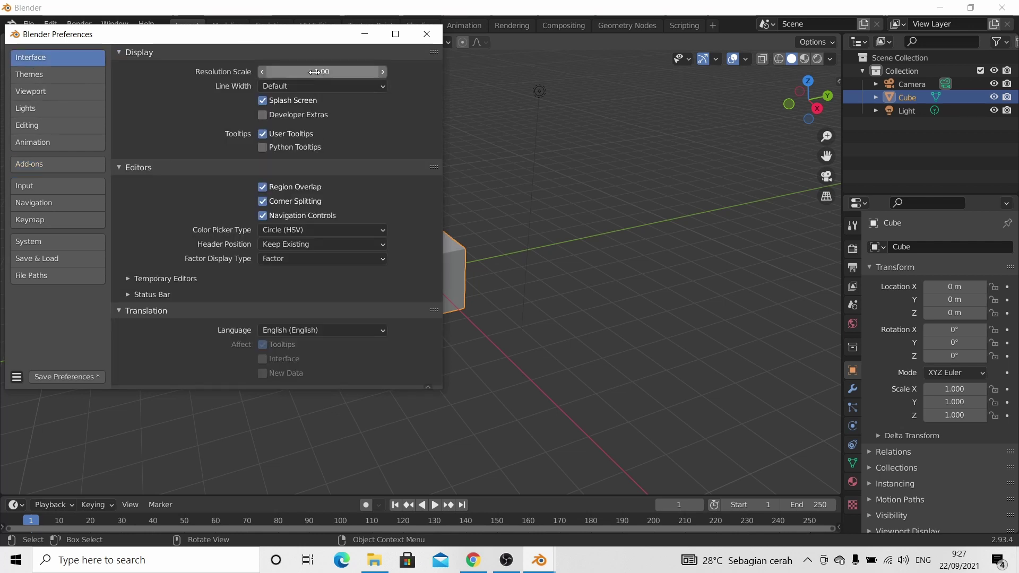
click(382, 72)
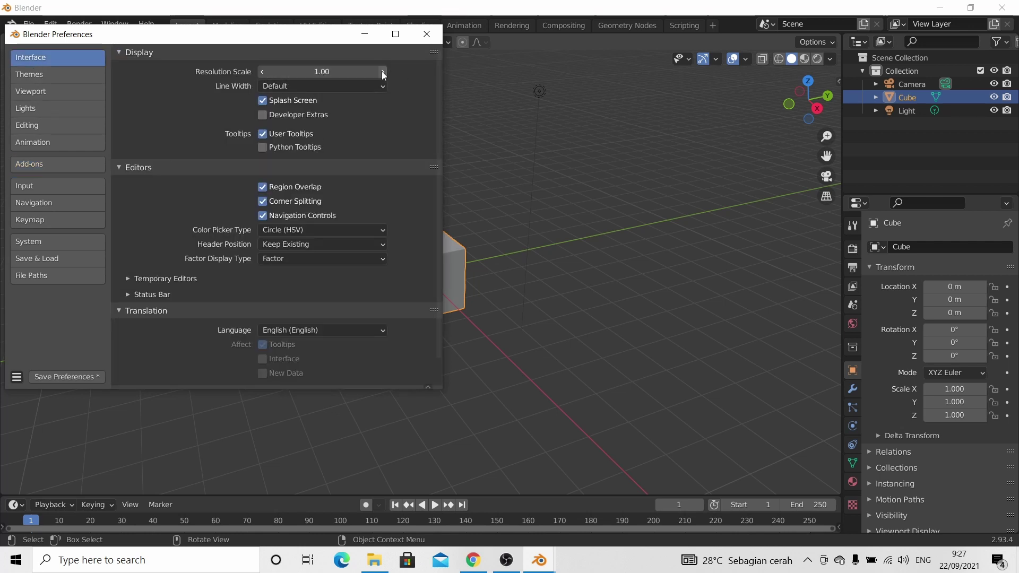
click(382, 72)
click(382, 71)
click(382, 71)
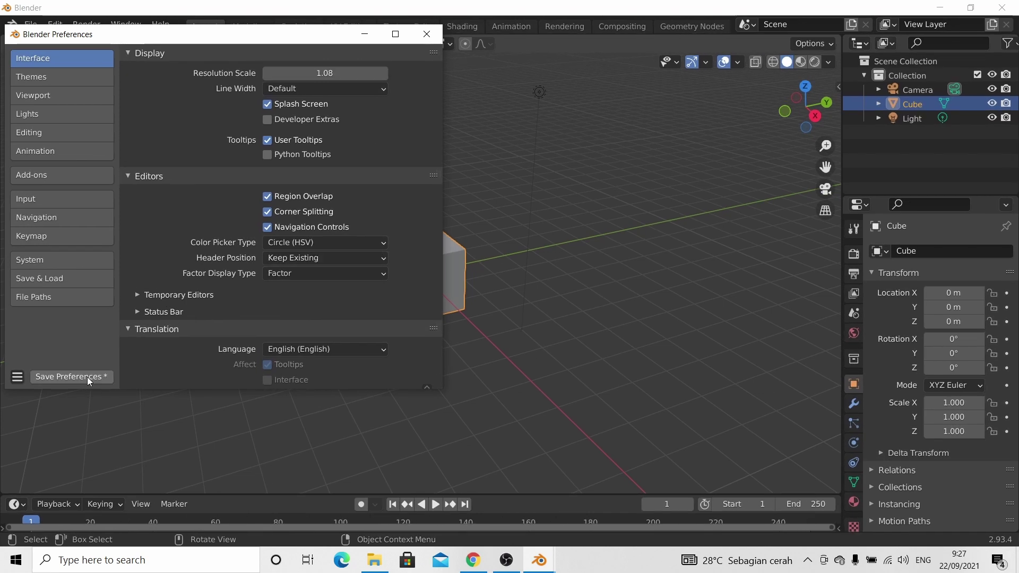
click(42, 376)
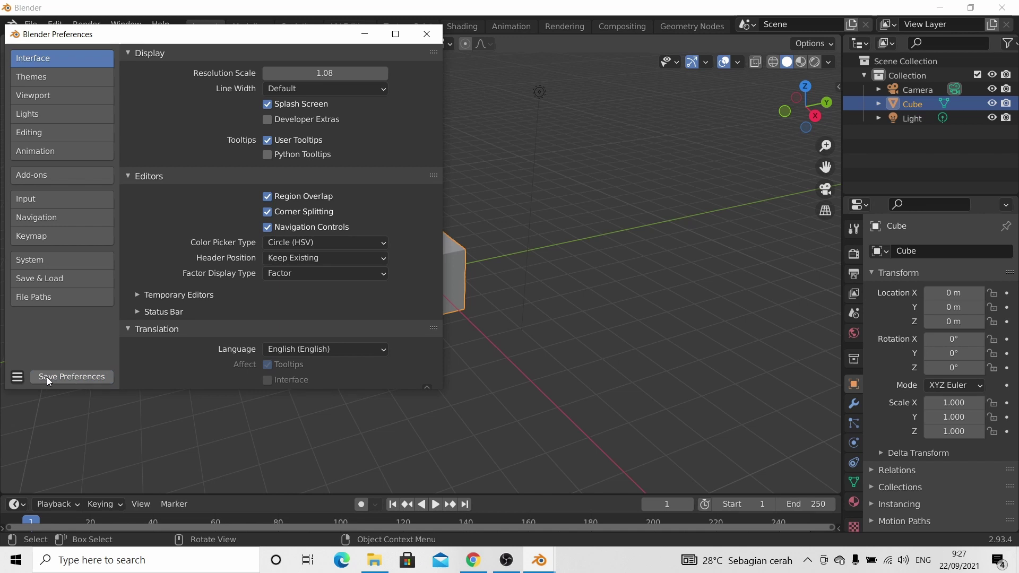
click(427, 35)
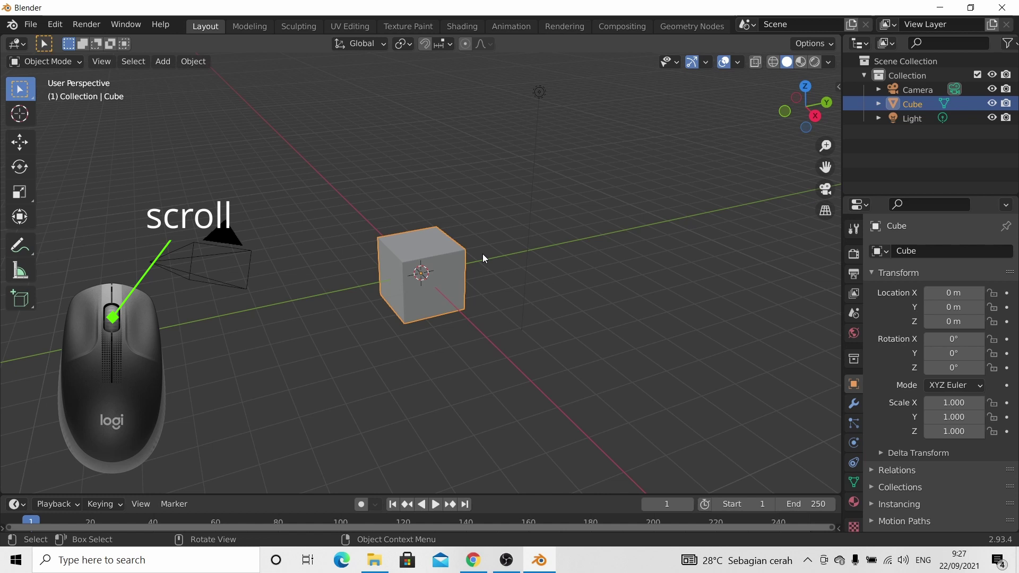
Step: Zoom in and out on the cube repeatedly, ending with the cube shown larger
scroll(484, 257, up, 1)
scroll(485, 247, up, 2)
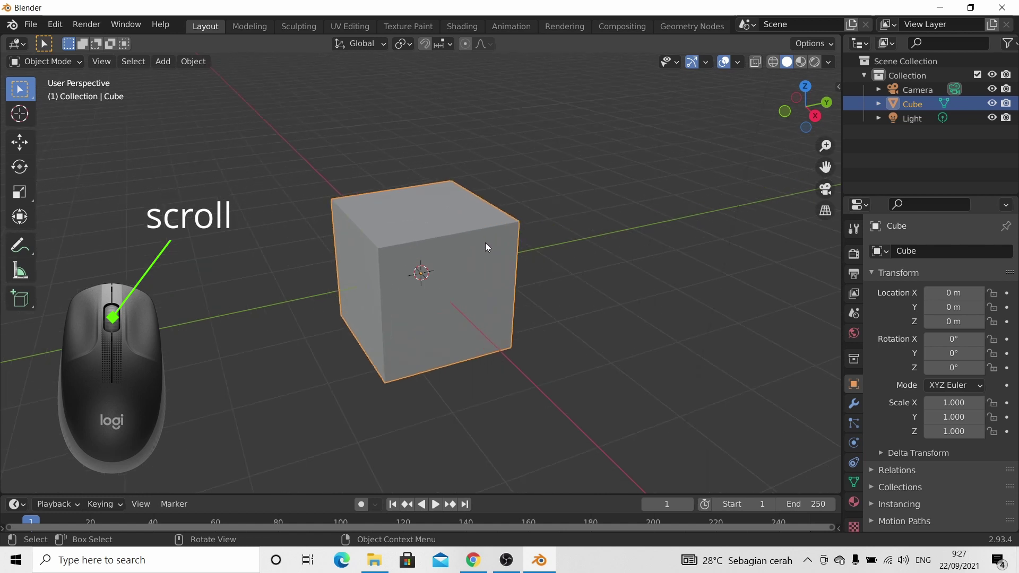
scroll(485, 243, down, 3)
scroll(485, 253, up, 3)
scroll(485, 253, down, 3)
scroll(485, 254, up, 3)
scroll(485, 253, down, 3)
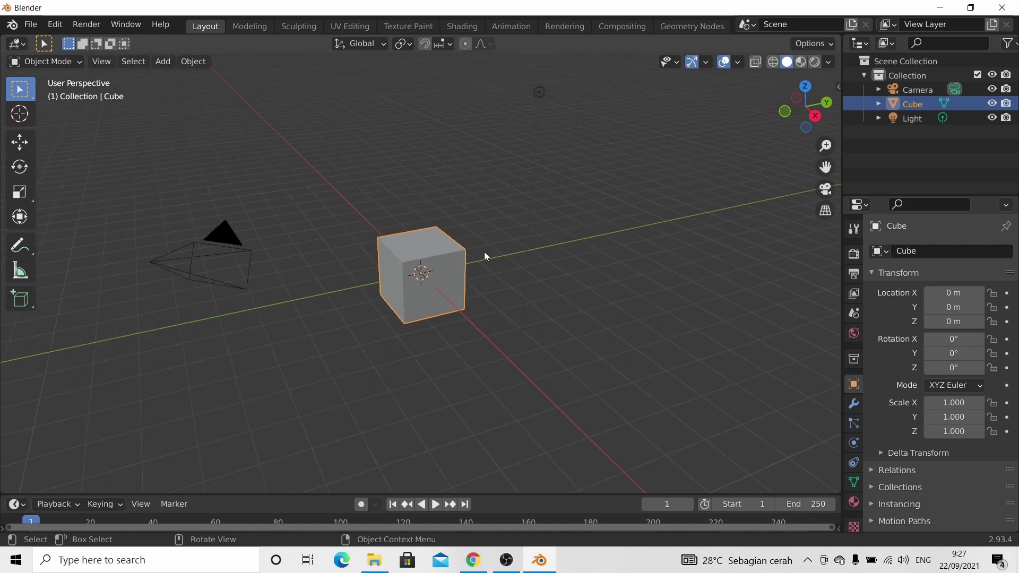
scroll(484, 248, up, 2)
scroll(483, 245, down, 2)
scroll(484, 250, up, 1)
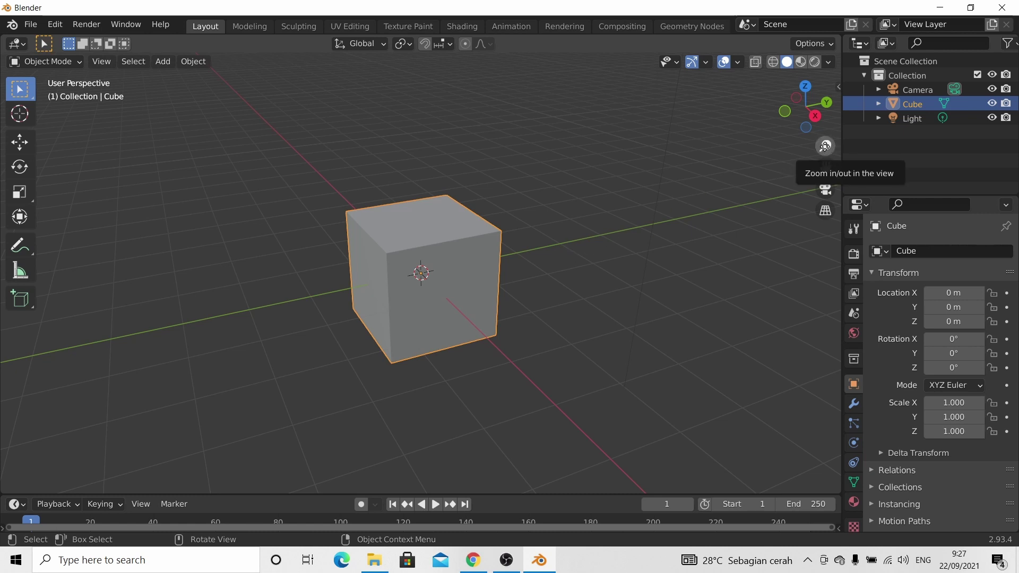
mouse_move(825, 146)
mouse_down()
mouse_move(825, 159)
mouse_move(825, 145)
mouse_up()
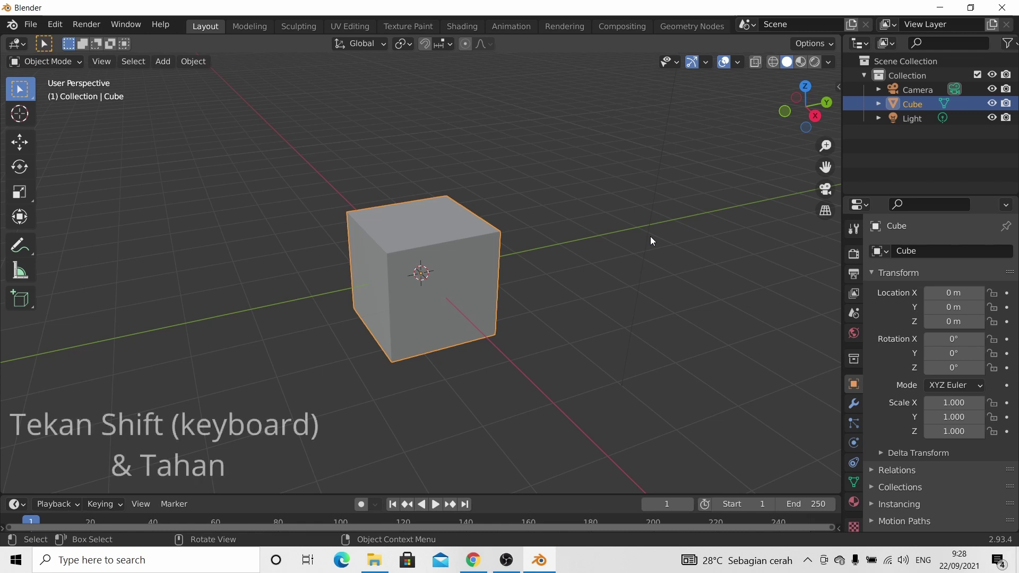
Step: Pan the view with Shift-drag and the hand gizmo so the cube shifts up-right
key(shift)
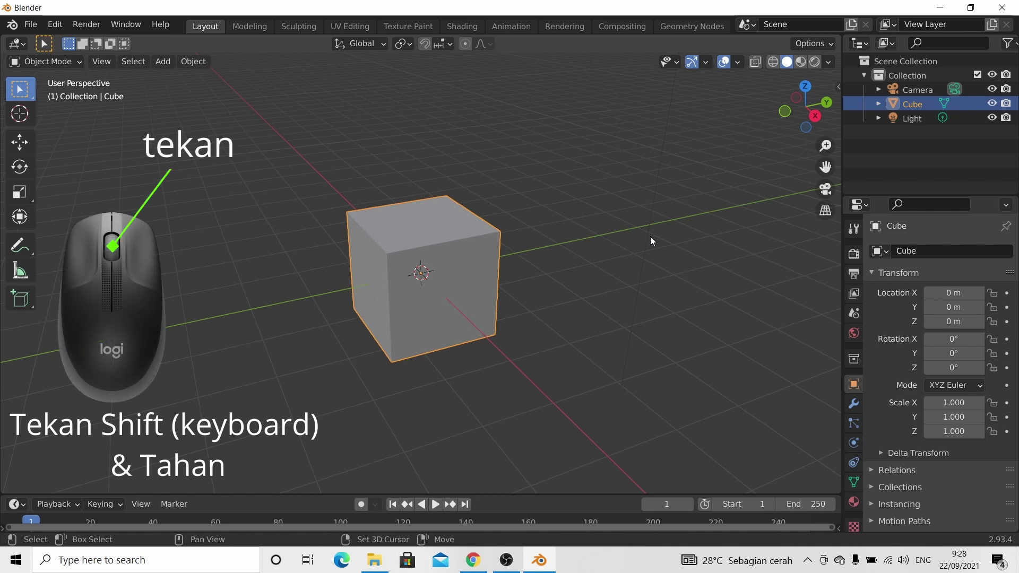
mouse_move(651, 237)
shift+middle_down()
mouse_move(737, 193)
mouse_move(568, 228)
mouse_move(693, 224)
mouse_move(622, 240)
shift+middle_up()
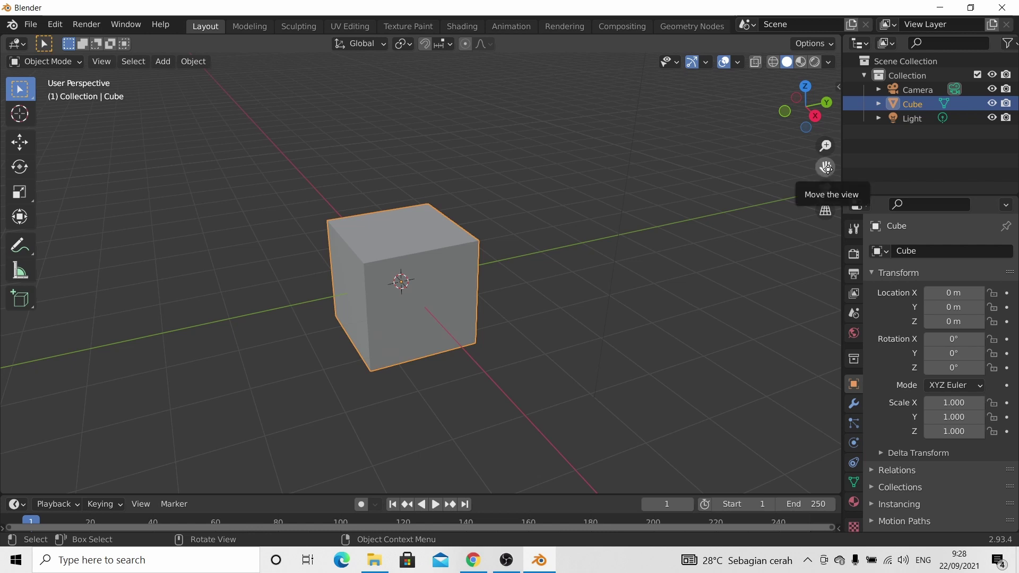
mouse_move(826, 168)
mouse_down()
mouse_move(847, 153)
mouse_move(618, 226)
mouse_up()
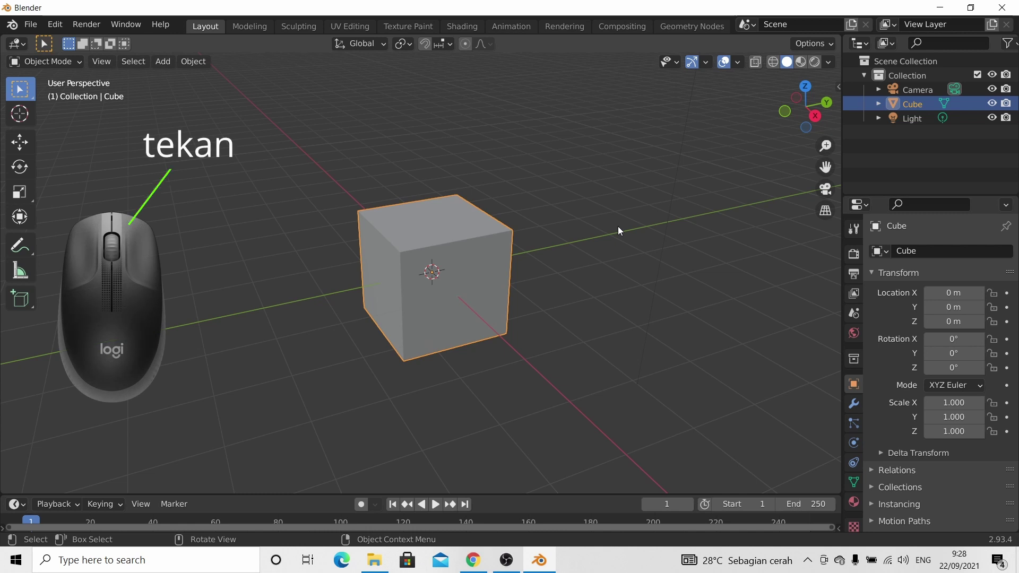
Step: Orbit to look down on the cube's top face, then settle at a lower angle
mouse_move(615, 221)
middle_down()
mouse_move(427, 272)
mouse_move(444, 148)
mouse_move(564, 102)
mouse_move(680, 207)
mouse_move(509, 298)
mouse_move(377, 186)
mouse_move(566, 129)
mouse_move(667, 202)
mouse_move(550, 258)
middle_up()
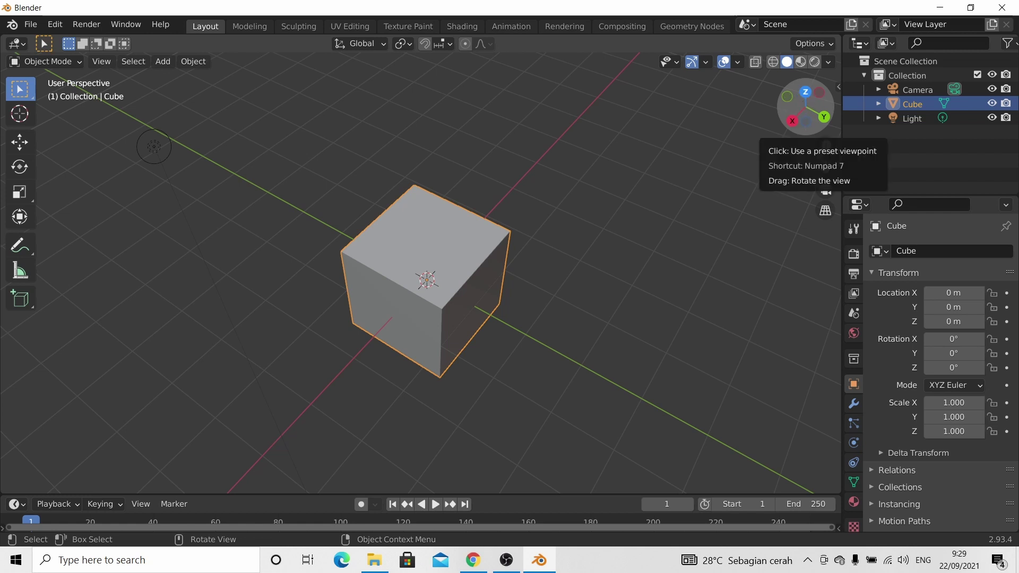
mouse_move(799, 103)
mouse_down()
mouse_move(791, 85)
mouse_move(806, 106)
mouse_move(797, 102)
mouse_up()
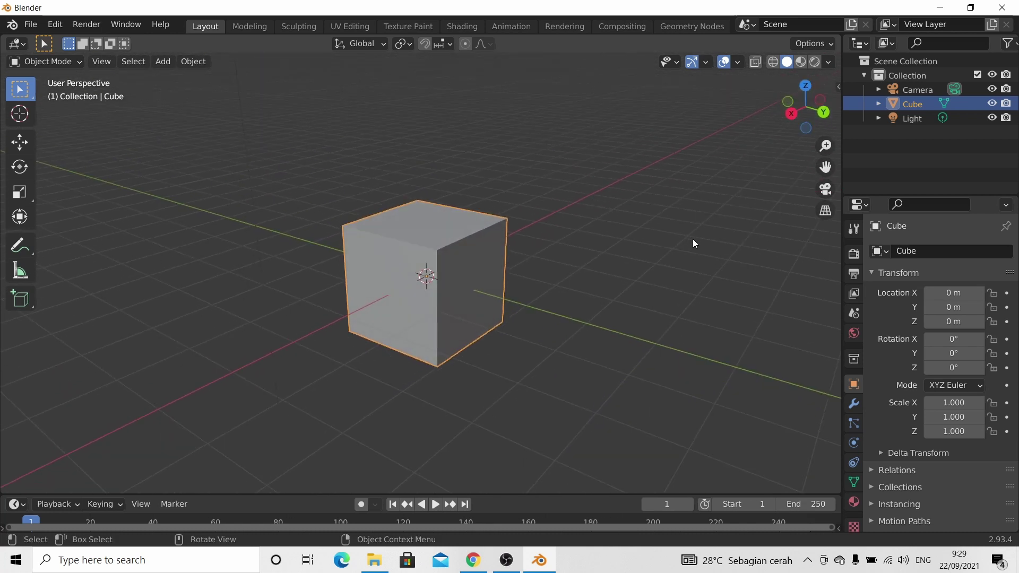